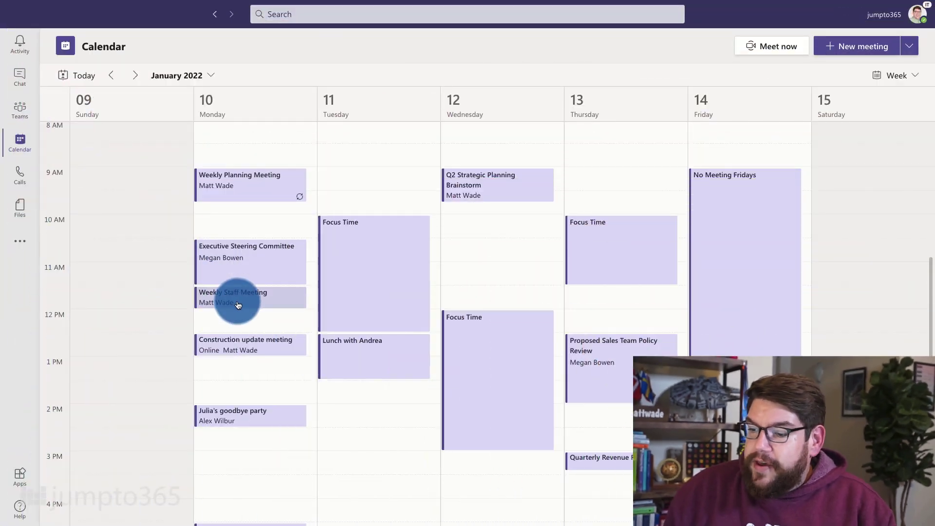
Select the Weekly Staff Meeting in the calendar and go to its chat with participants.
{"action": "left_click", "coordinate": [237, 304]}
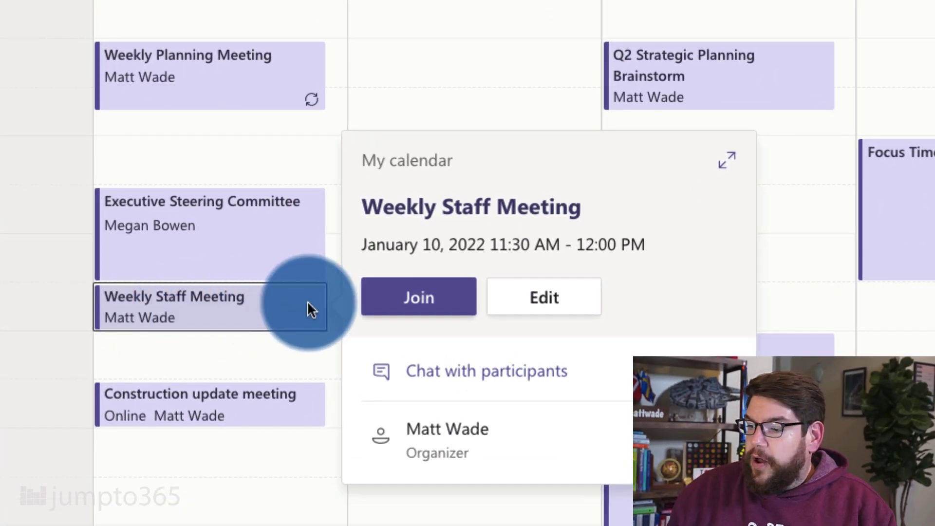
{"action": "left_click", "coordinate": [460, 379]}
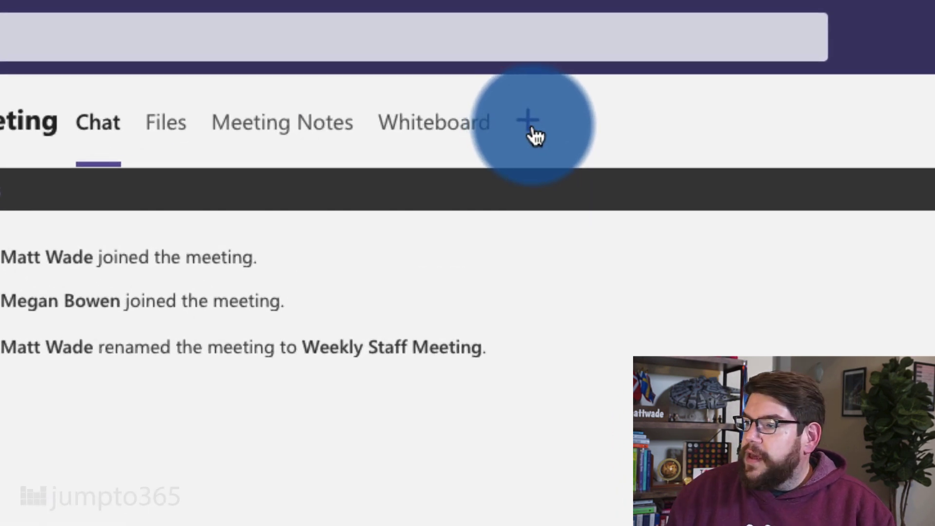
Choose the Forms app as a new tab for the Weekly Staff Meeting chat.
{"action": "left_click", "coordinate": [530, 124]}
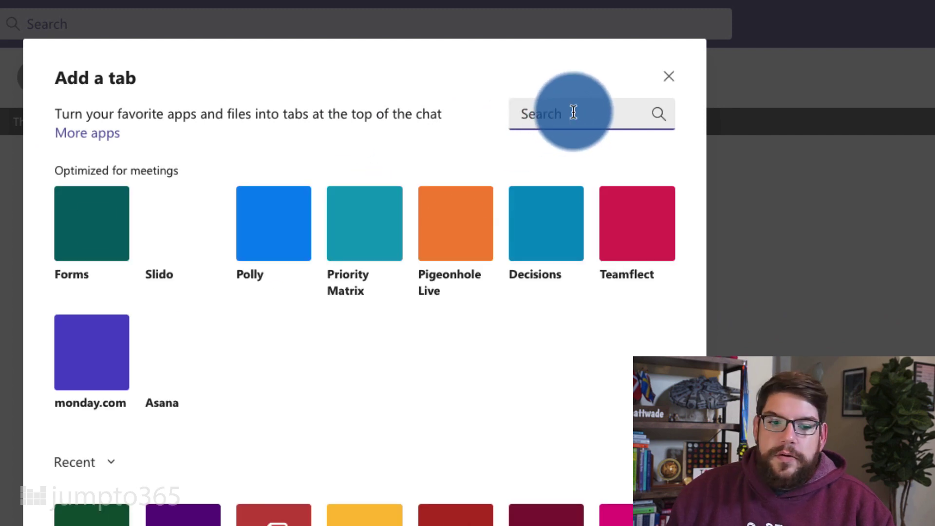
{"action": "left_click", "coordinate": [76, 219]}
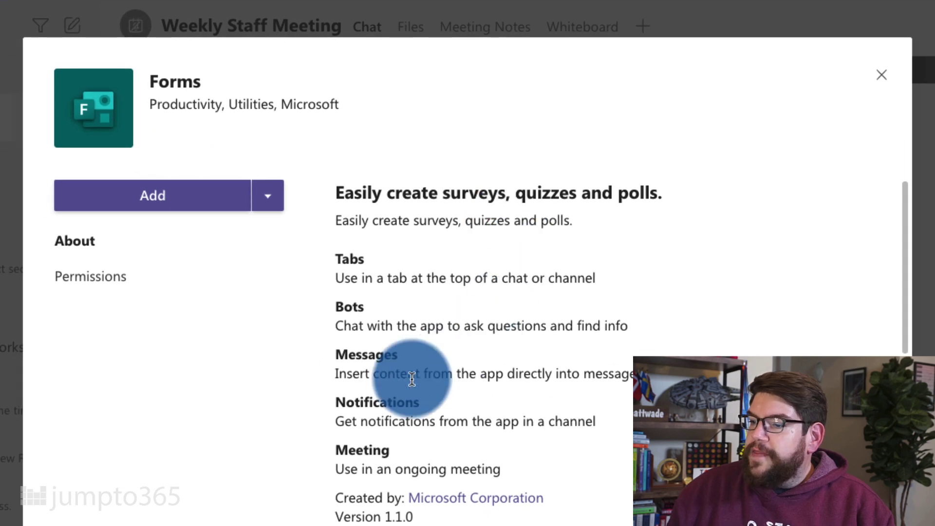
{"action": "left_click", "coordinate": [187, 212]}
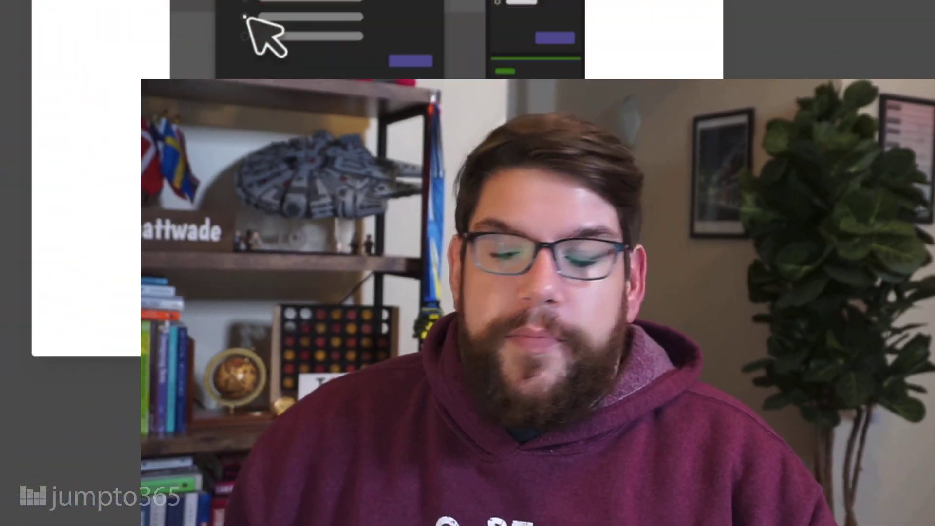
Save the Forms tab so the Polls tab opens on its poll-your-audience page.
{"action": "left_click", "coordinate": [635, 316]}
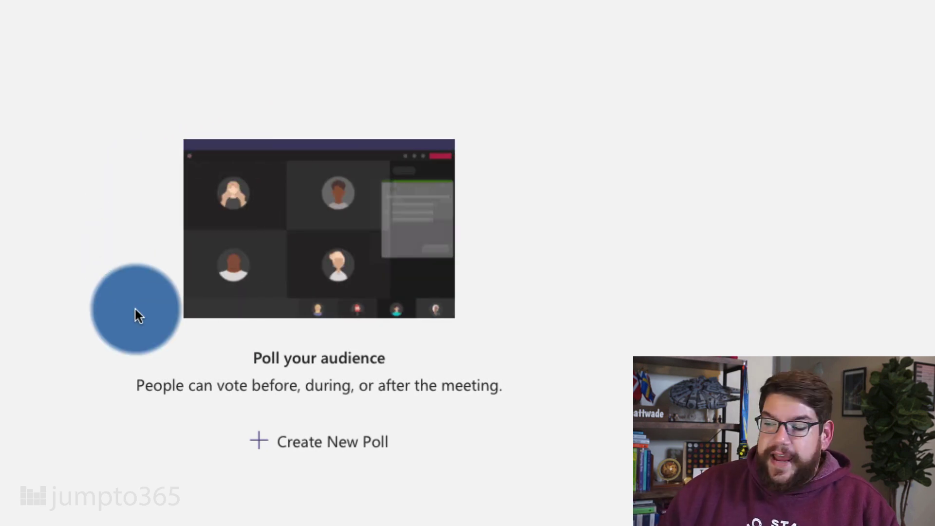
Create a new poll and enter the question about where to hold the anniversary luncheon.
{"action": "left_click", "coordinate": [297, 443]}
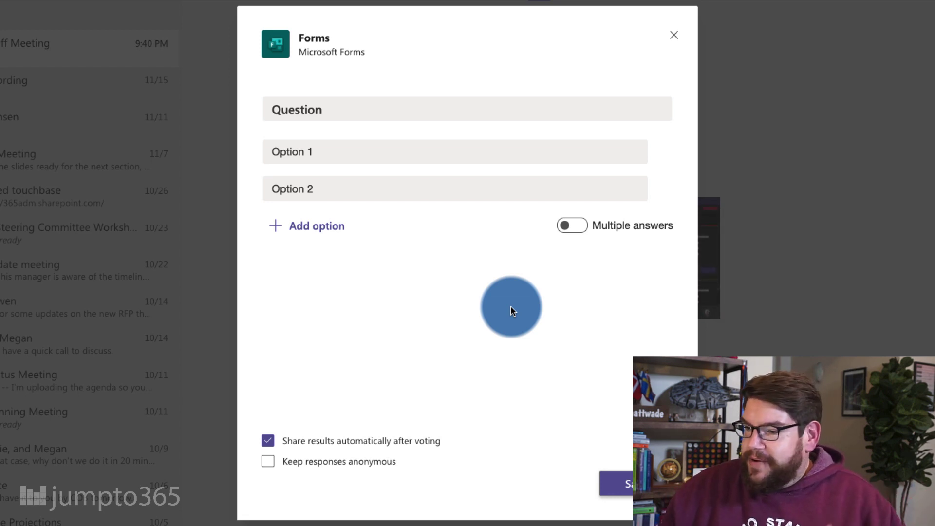
{"action": "left_click", "coordinate": [327, 110]}
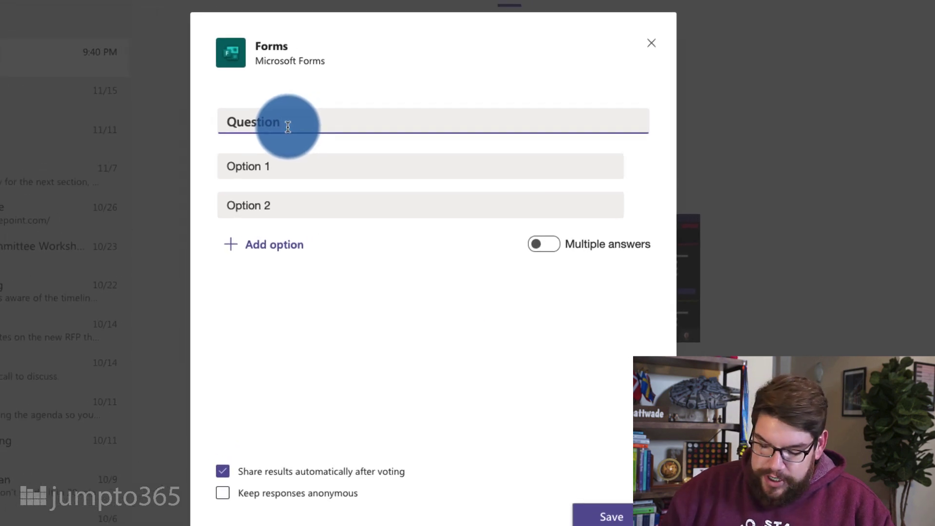
{"action": "type", "text": "Q"}
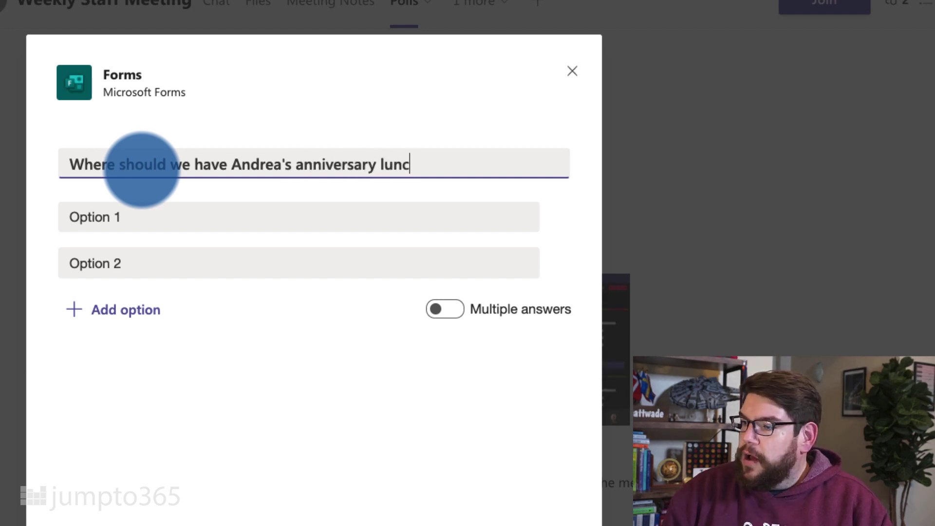
{"action": "left_click", "coordinate": [112, 222]}
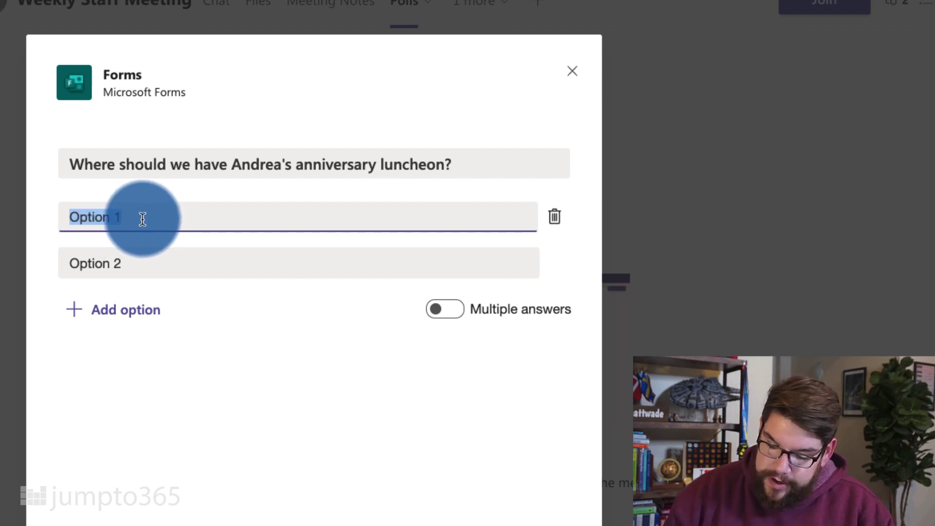
Fill in the venue options Johnny's, Red Front, Deli & Brew and Angelo's 677 Prime.
{"action": "type", "text": "Johnny's"}
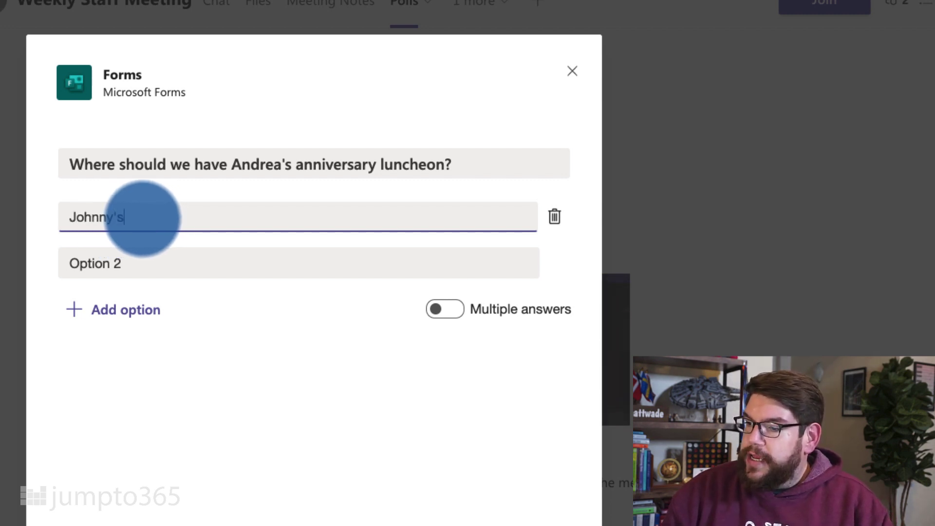
{"action": "left_click", "coordinate": [142, 267]}
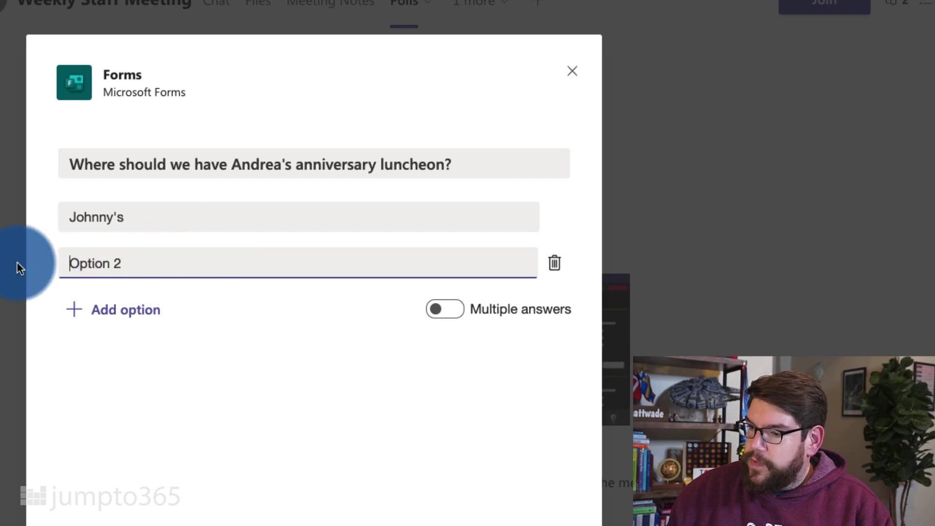
{"action": "left_click_drag", "start_coordinate": [133, 263], "coordinate": [67, 265]}
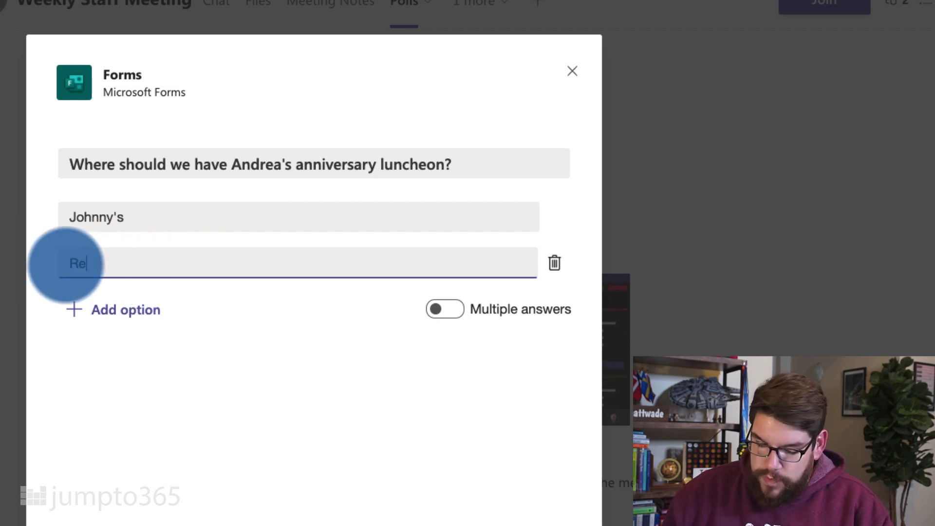
{"action": "type", "text": "Red Front"}
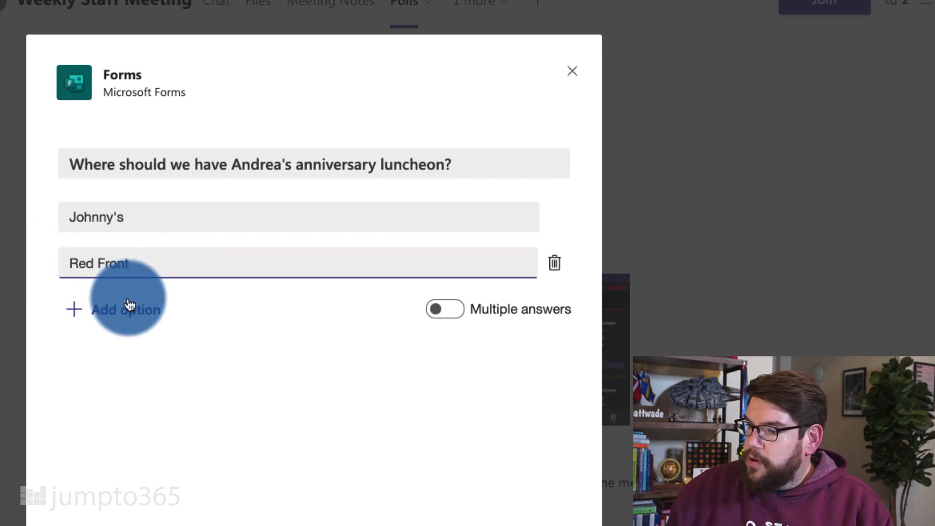
{"action": "left_click", "coordinate": [125, 309]}
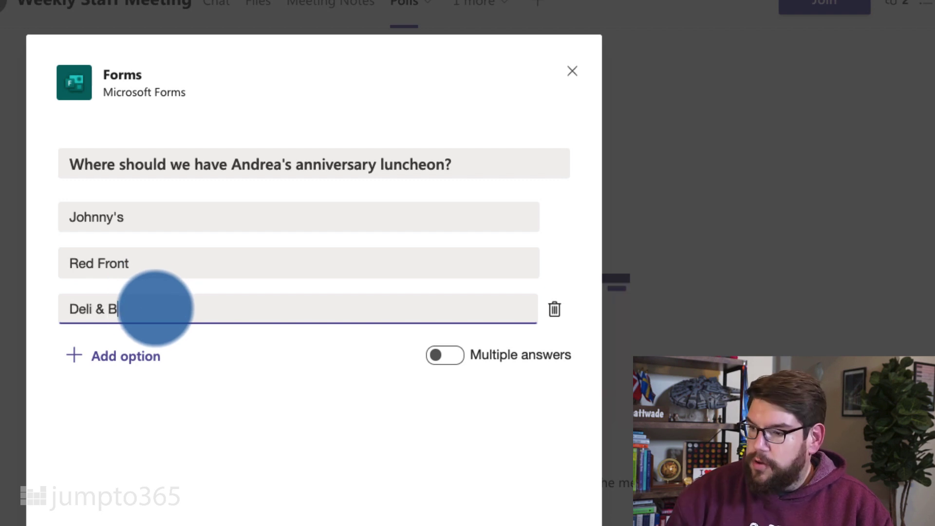
{"action": "type", "text": "Deli & Brew"}
{"action": "left_click", "coordinate": [127, 355]}
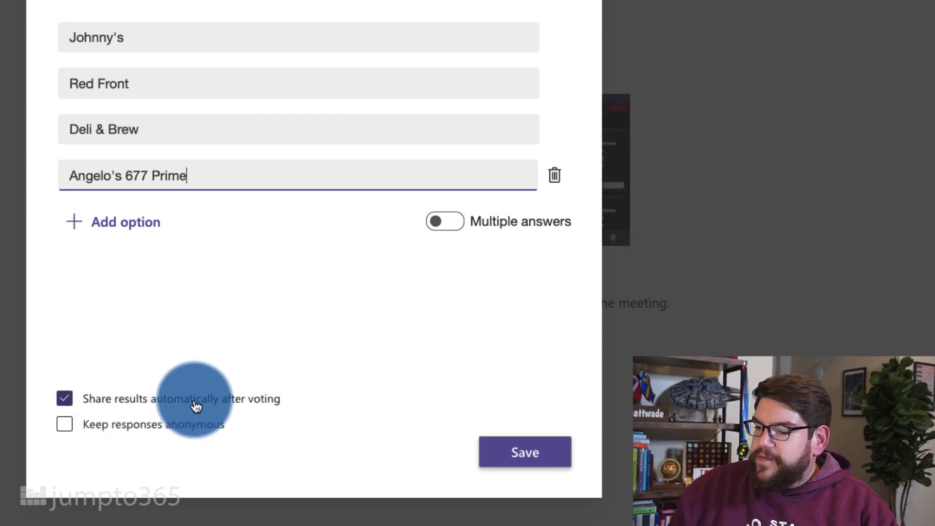
{"action": "left_click", "coordinate": [175, 421]}
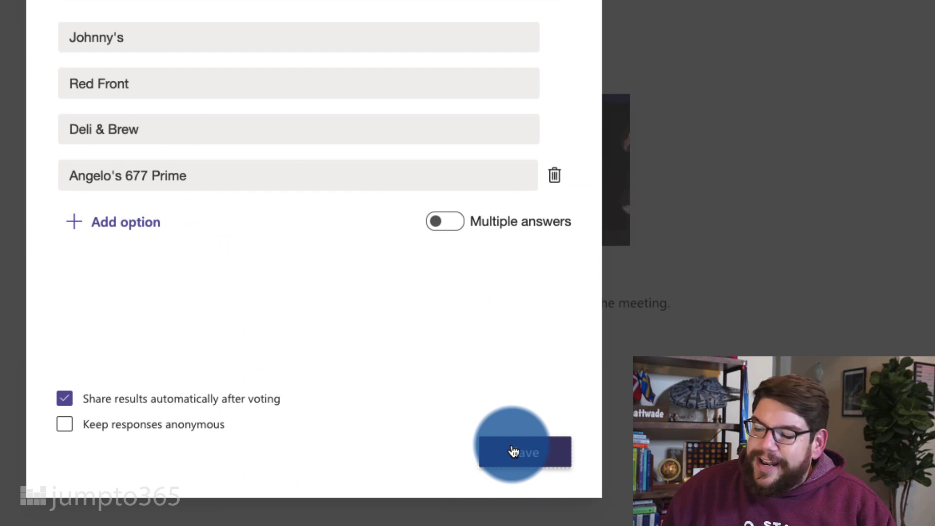
Save the luncheon poll as a draft and check its Edit poll and Delete poll actions.
{"action": "left_click", "coordinate": [512, 450]}
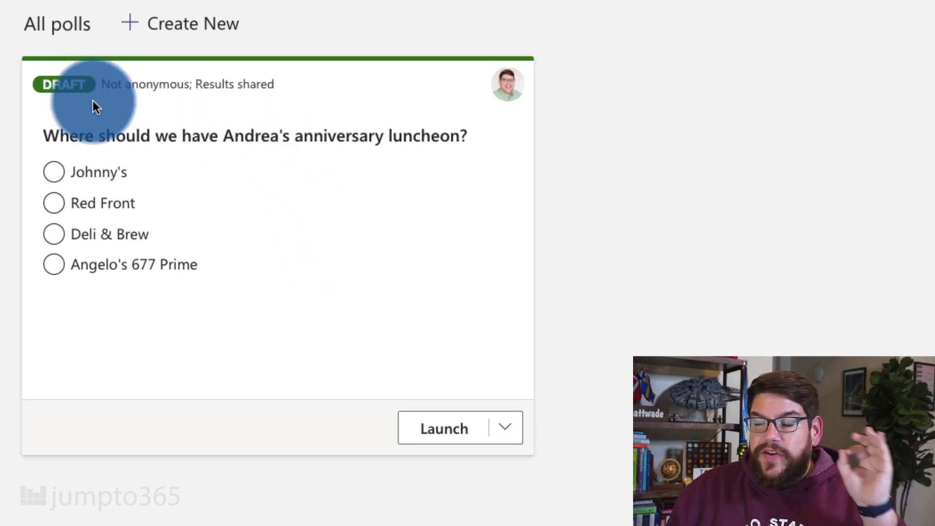
{"action": "left_click", "coordinate": [505, 429]}
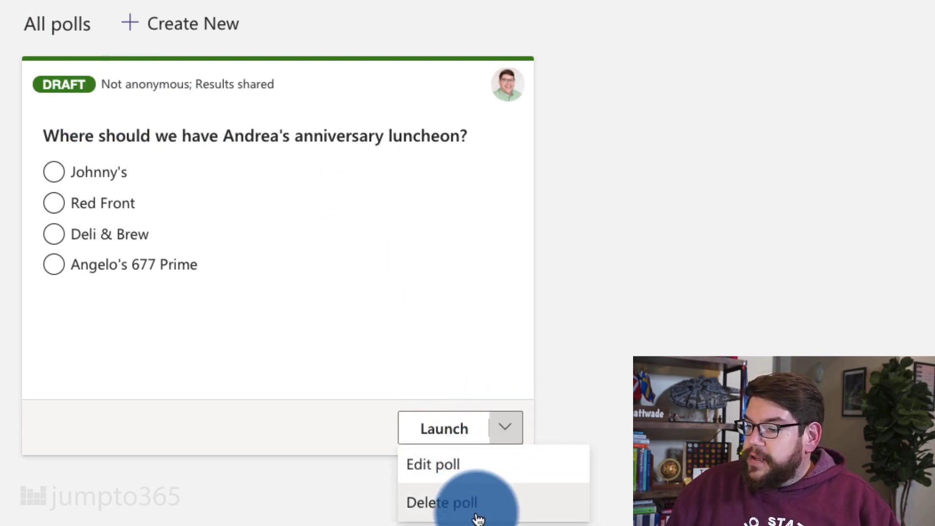
{"action": "left_click", "coordinate": [408, 372]}
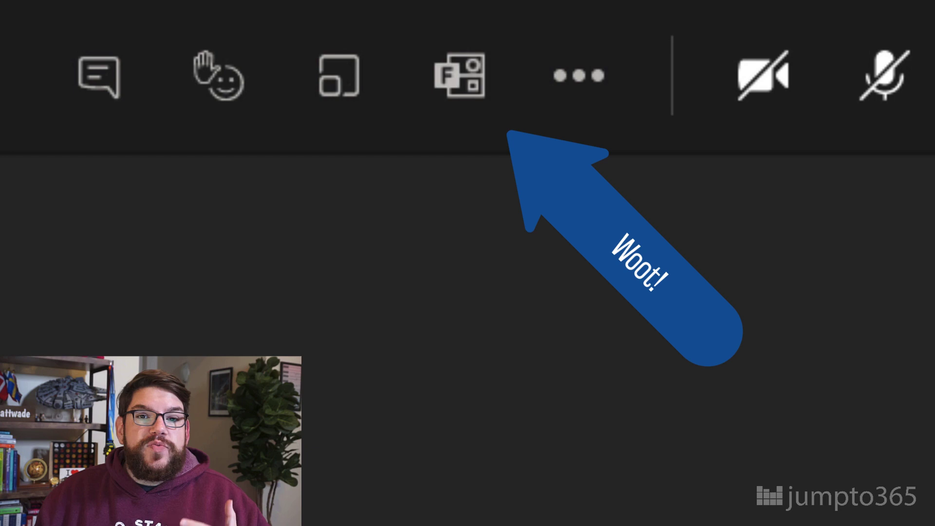
Bring up the Polls panel and the conversation panel inside the meeting call.
{"action": "left_click", "coordinate": [451, 88]}
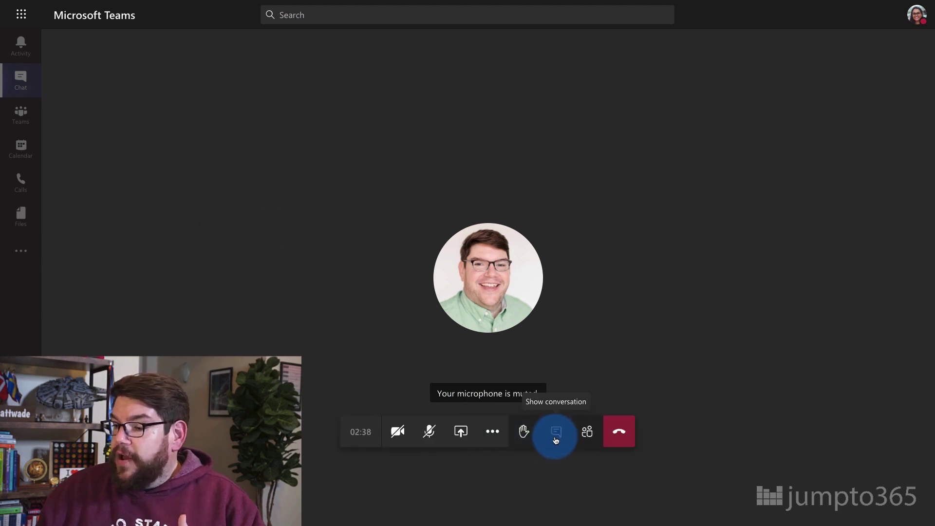
{"action": "left_click", "coordinate": [555, 434]}
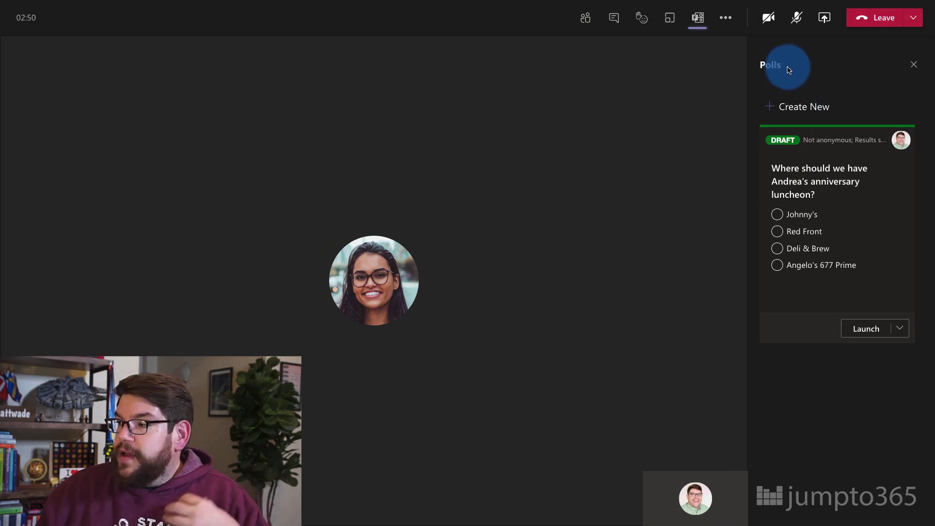
Launch the draft luncheon poll live to the meeting attendees.
{"action": "left_click", "coordinate": [873, 333]}
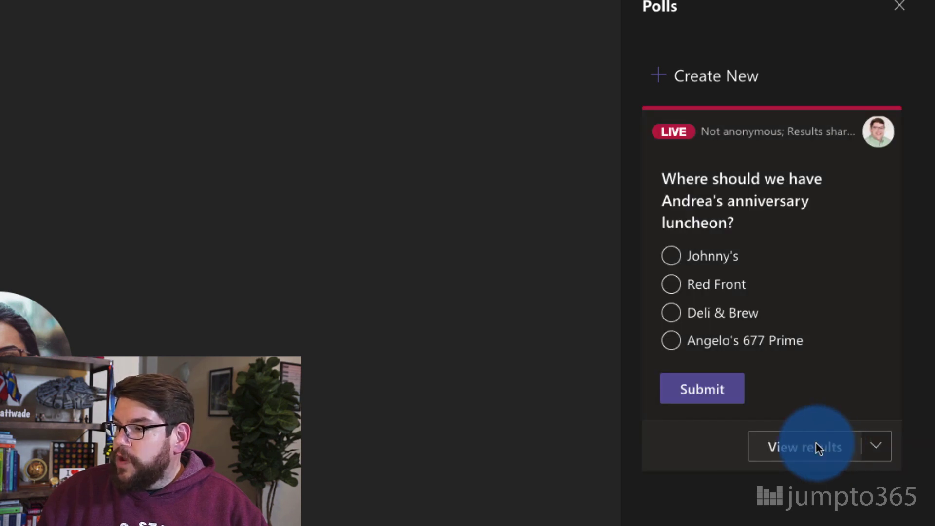
{"action": "left_click", "coordinate": [733, 261]}
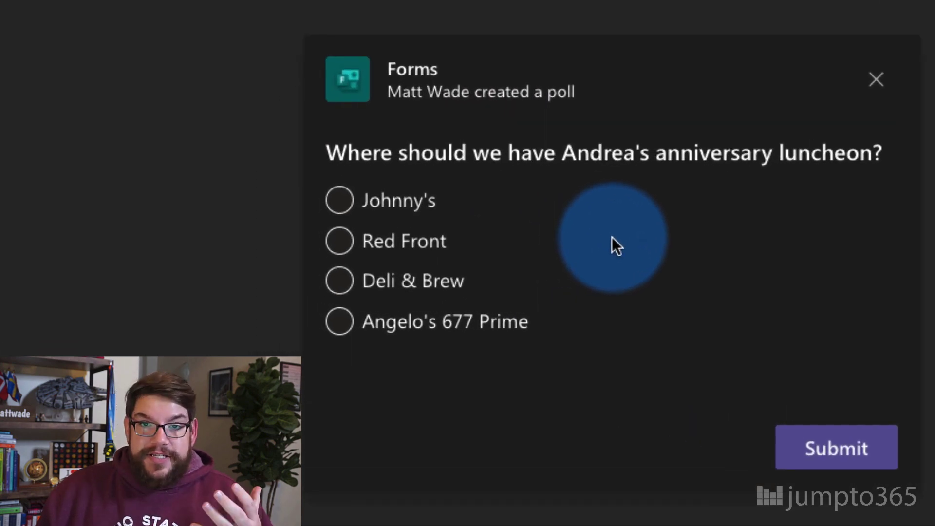
Vote for Red Front in the luncheon poll pop-up and submit.
{"action": "left_click", "coordinate": [397, 245]}
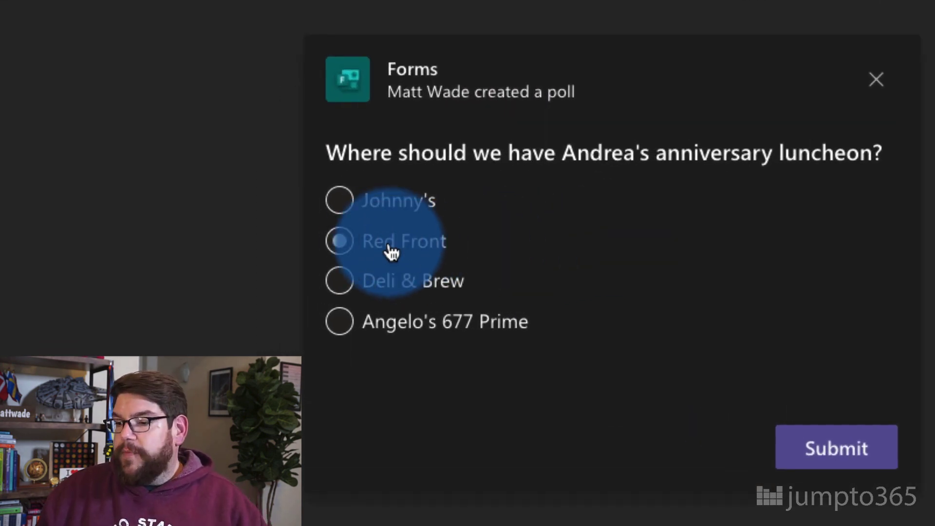
{"action": "left_click", "coordinate": [818, 443]}
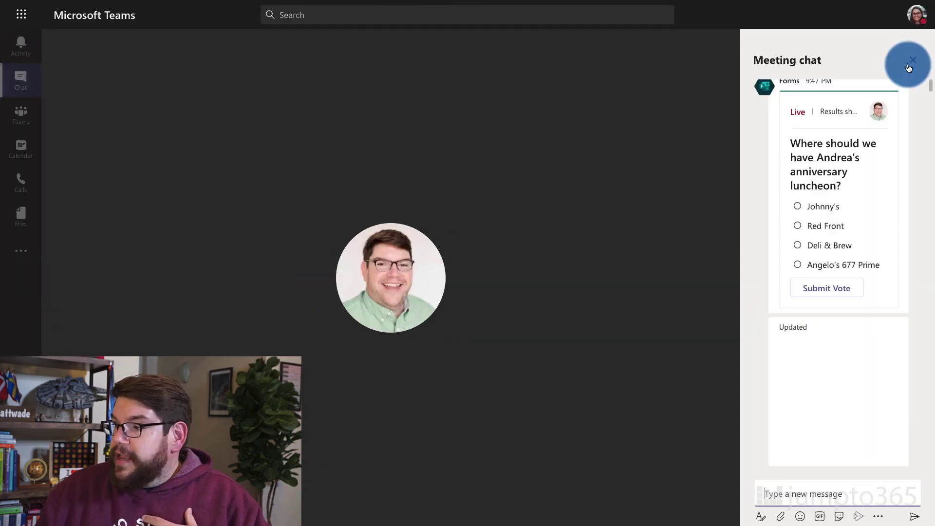
Reopen the meeting conversation and vote Deli & Brew, leaving a 50/50 tie with Red Front.
{"action": "left_click", "coordinate": [913, 60]}
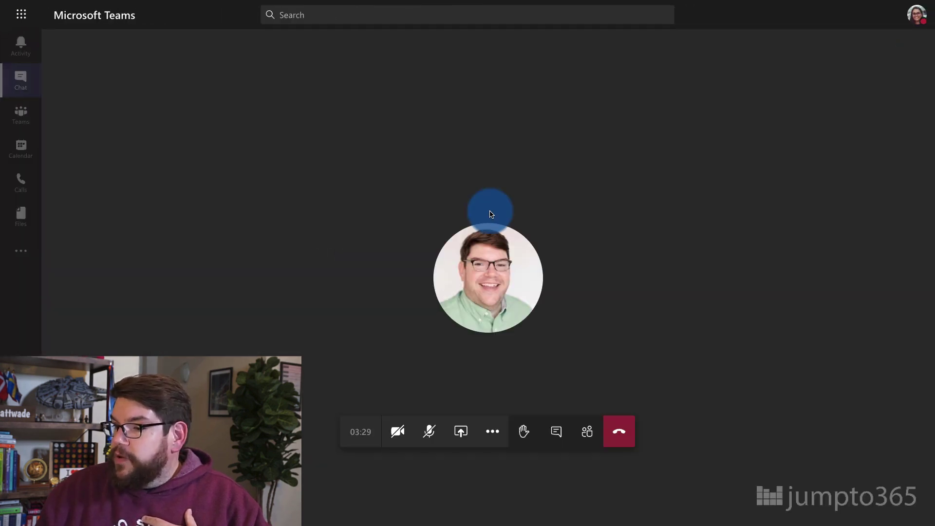
{"action": "left_click", "coordinate": [555, 432]}
{"action": "scroll", "coordinate": [823, 166], "scroll_direction": "up", "scroll_amount": 2}
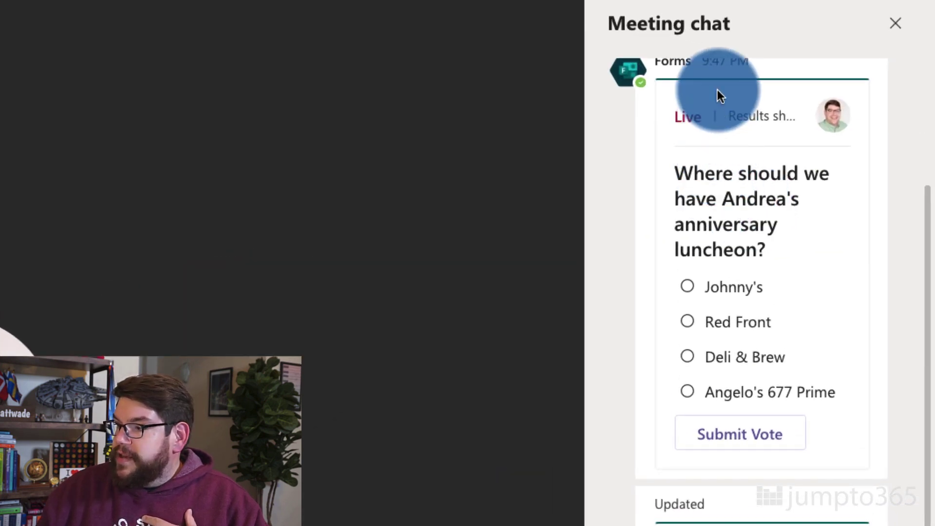
{"action": "left_click", "coordinate": [688, 357]}
{"action": "left_click", "coordinate": [717, 435]}
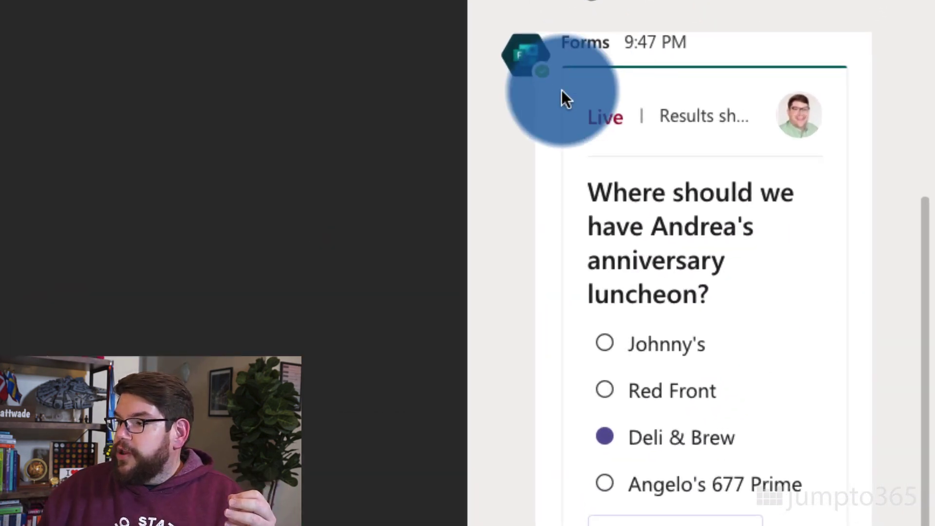
{"action": "scroll", "coordinate": [482, 42], "scroll_direction": "up", "scroll_amount": 2}
{"action": "mouse_move", "coordinate": [500, 180]}
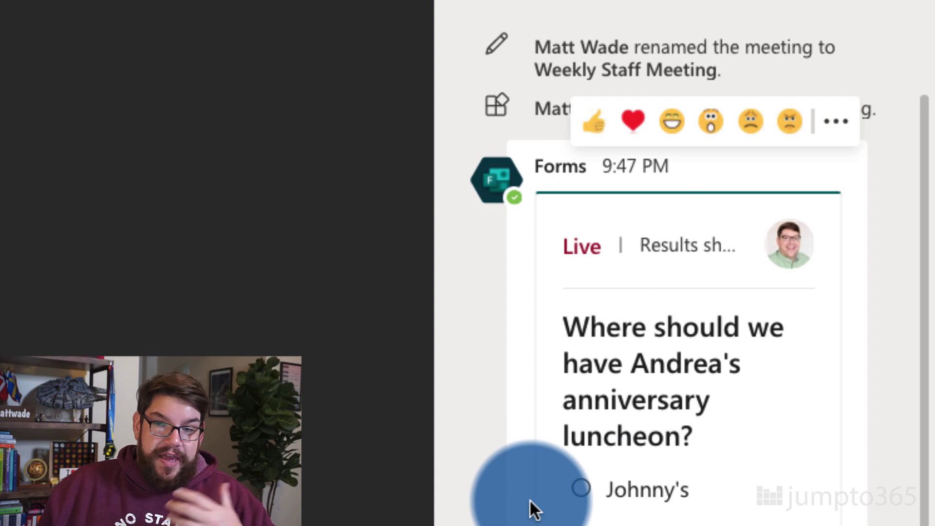
{"action": "scroll", "coordinate": [529, 499], "scroll_direction": "down", "scroll_amount": 3}
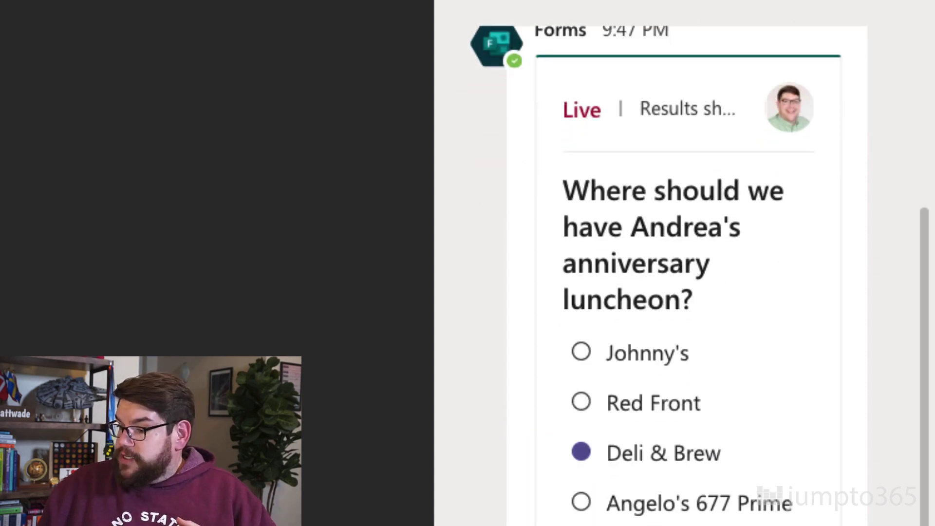
{"action": "scroll", "coordinate": [628, 516], "scroll_direction": "down", "scroll_amount": 3}
{"action": "scroll", "coordinate": [628, 516], "scroll_direction": "down", "scroll_amount": 5}
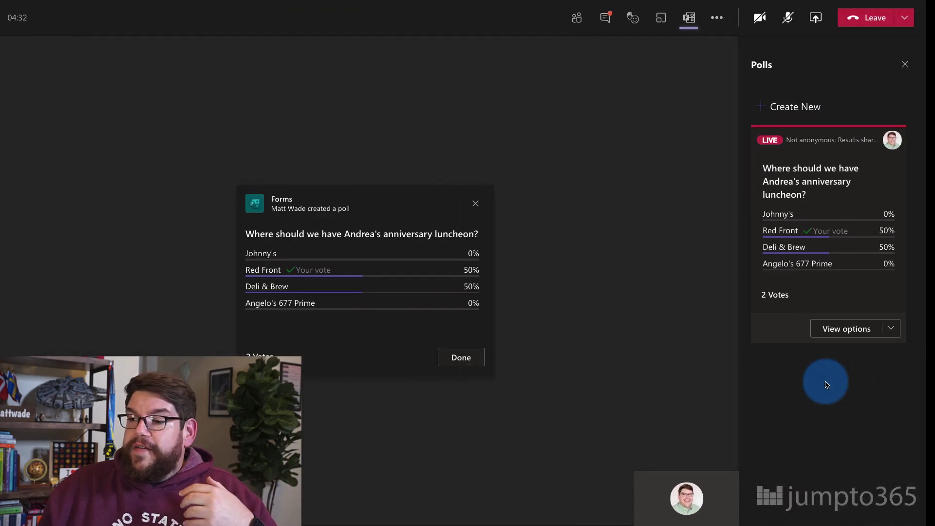
Switch the side panel from Polls to Meeting chat, showing the luncheon poll tied 50/50 across 2 responses.
{"action": "left_click", "coordinate": [621, 24]}
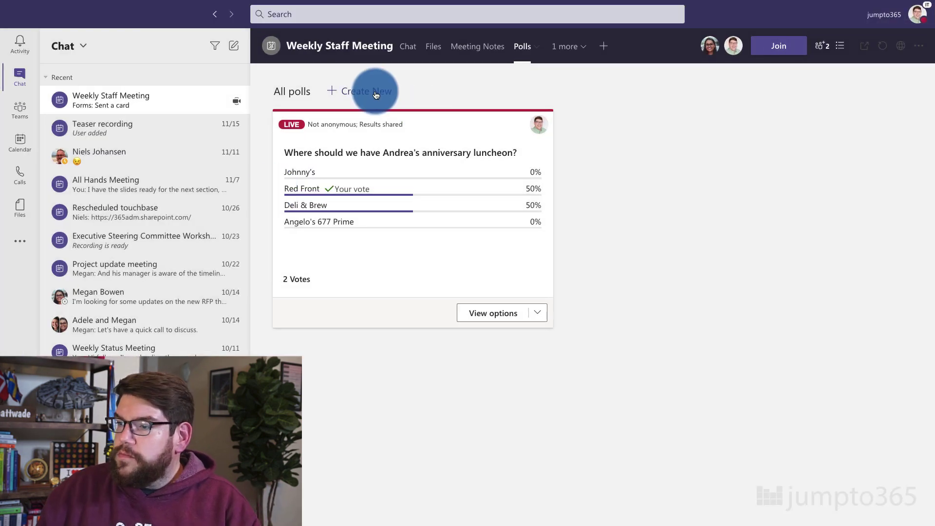
Draft and save the poll 'How many days per week should we work?' with options 6, 5 and 4.
{"action": "left_click", "coordinate": [375, 92]}
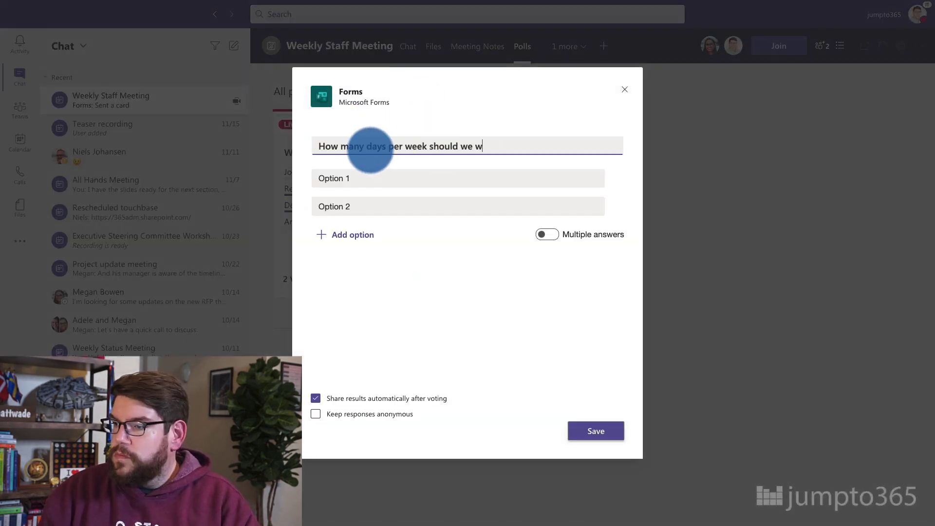
{"action": "type", "text": "ork?"}
{"action": "left_click", "coordinate": [359, 178]}
{"action": "type", "text": "6"}
{"action": "left_click_drag", "start_coordinate": [303, 207], "coordinate": [362, 208]}
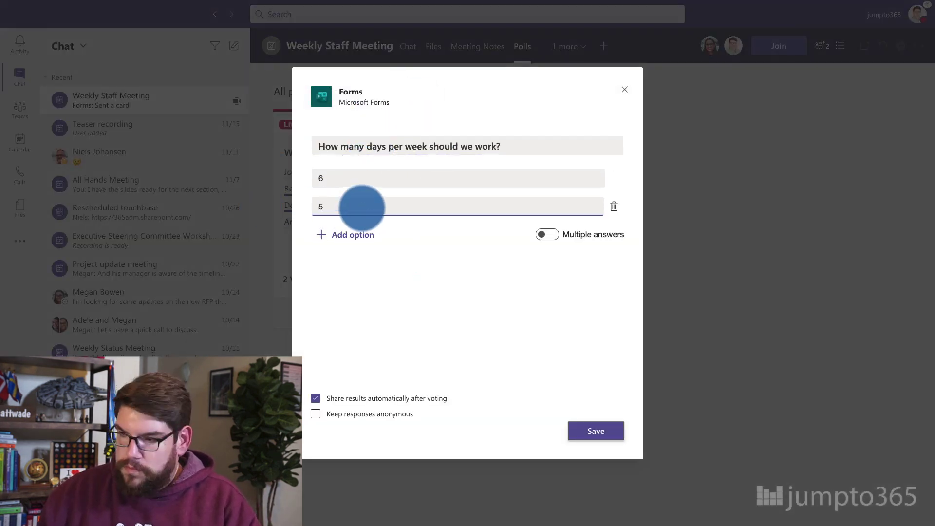
{"action": "type", "text": "5"}
{"action": "left_click", "coordinate": [348, 234]}
{"action": "type", "text": "4"}
{"action": "left_click", "coordinate": [596, 431]}
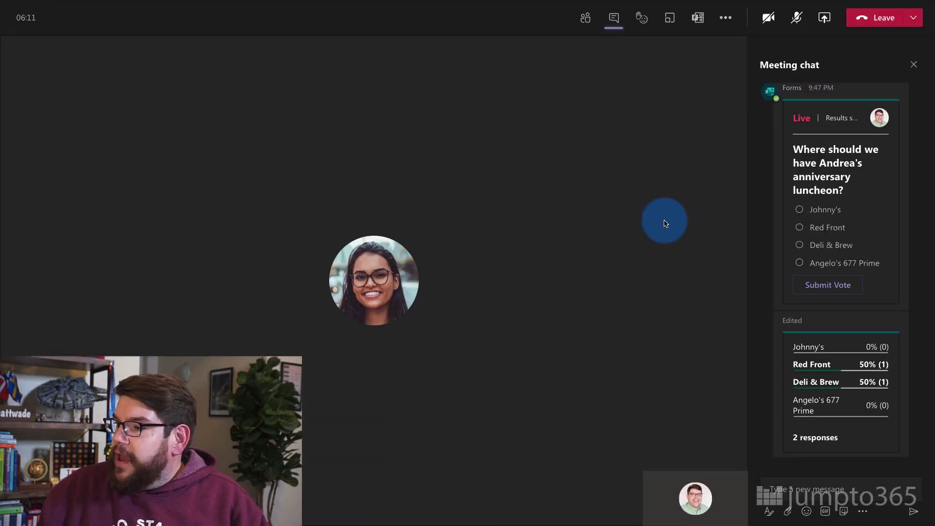
Launch the drafted workdays poll from the meeting's Polls list.
{"action": "left_click", "coordinate": [697, 25]}
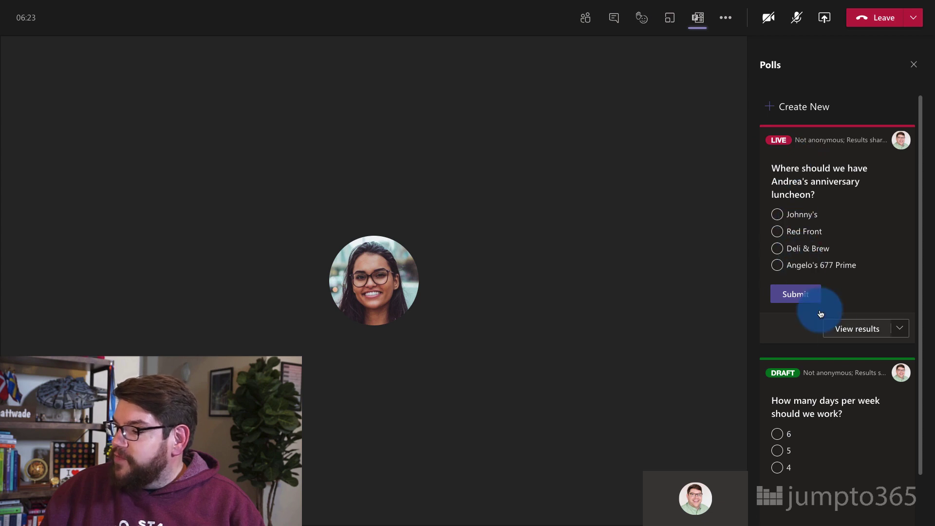
{"action": "scroll", "coordinate": [814, 450], "scroll_direction": "down", "scroll_amount": 1}
{"action": "left_click", "coordinate": [869, 506]}
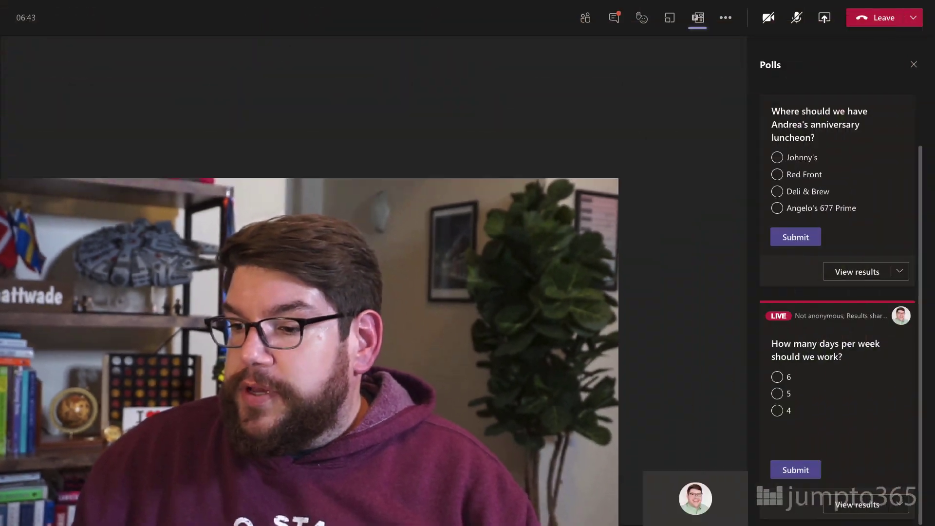
Vote 4 in the workdays poll popup and submit.
{"action": "left_click", "coordinate": [261, 289]}
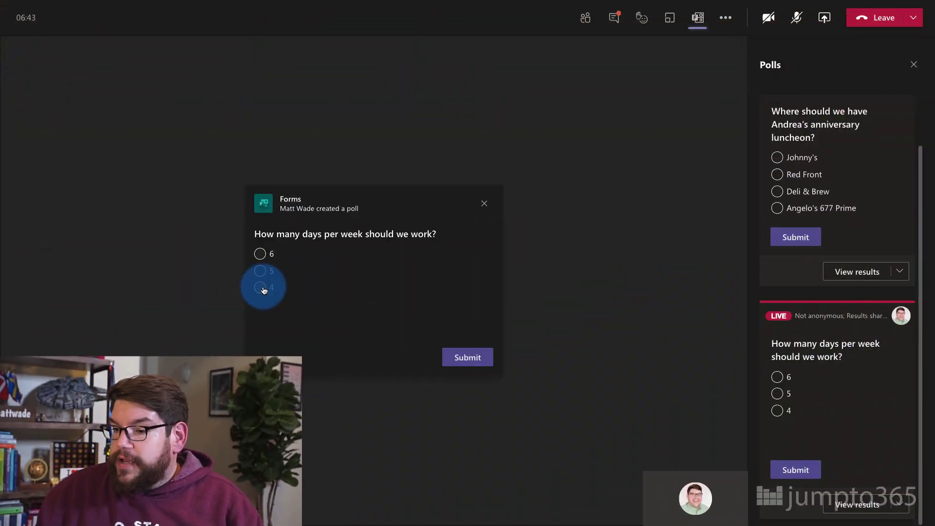
{"action": "left_click", "coordinate": [469, 359]}
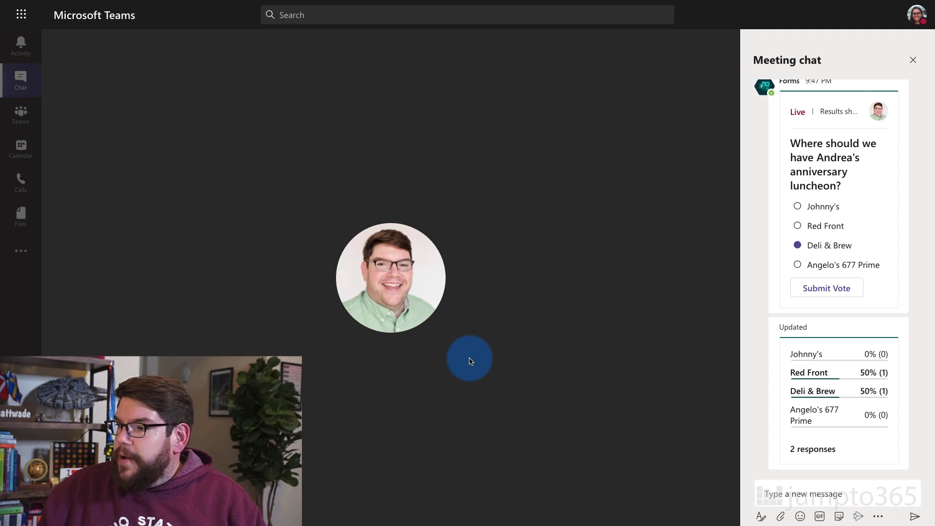
Submit a vote for 6 on the workdays poll card in Meeting chat, splitting results 50/50.
{"action": "scroll", "coordinate": [838, 175], "scroll_direction": "up", "scroll_amount": 5}
{"action": "scroll", "coordinate": [838, 176], "scroll_direction": "up", "scroll_amount": 3}
{"action": "scroll", "coordinate": [854, 315], "scroll_direction": "down", "scroll_amount": 2}
{"action": "scroll", "coordinate": [856, 317], "scroll_direction": "down", "scroll_amount": 5}
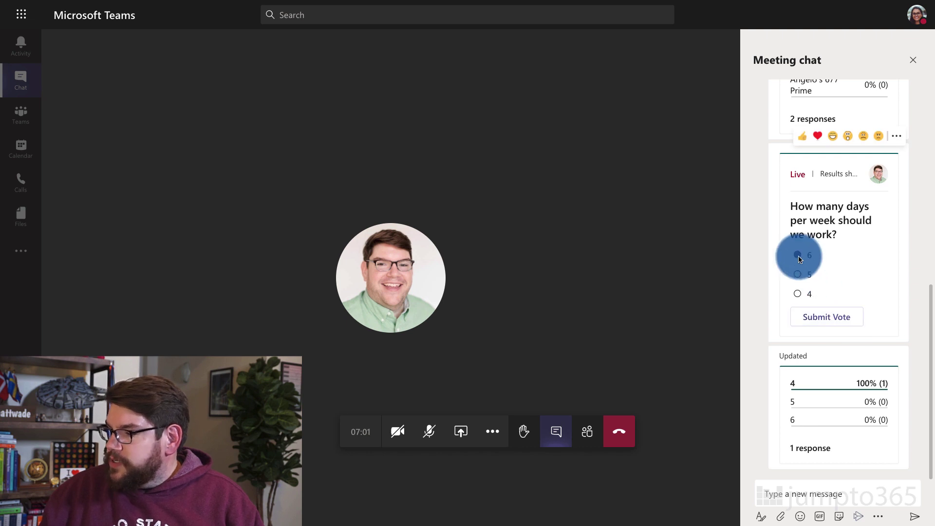
{"action": "left_click", "coordinate": [825, 313]}
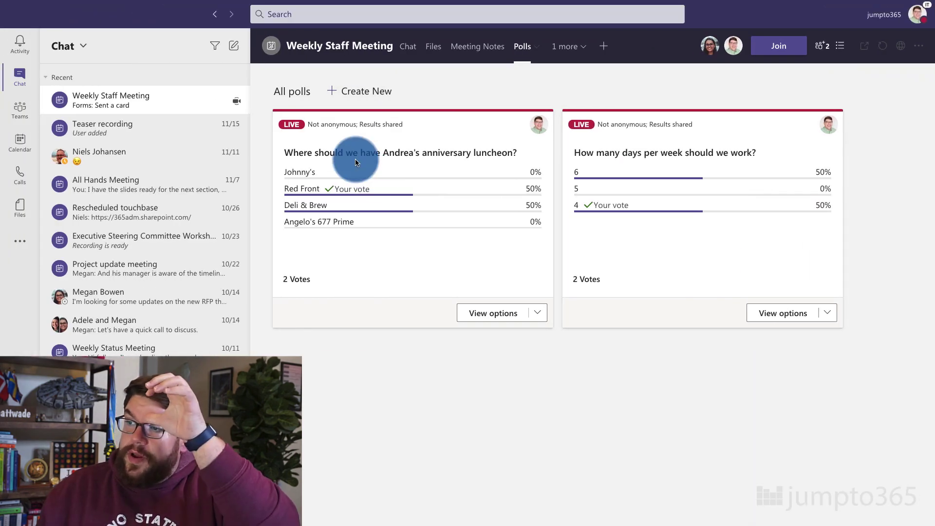
Start a new poll with Multiple answers on and the question 'What hours of operation do you prefer'.
{"action": "left_click", "coordinate": [358, 91]}
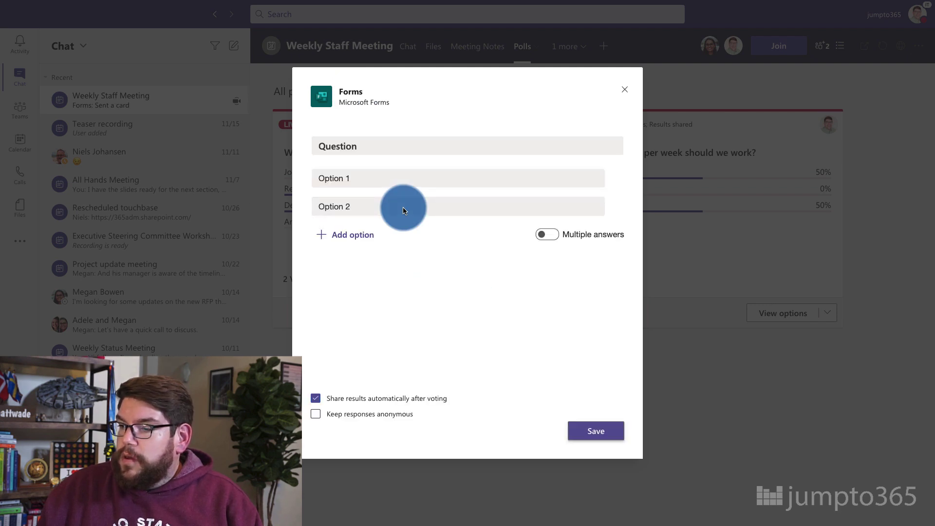
{"action": "left_click", "coordinate": [547, 234]}
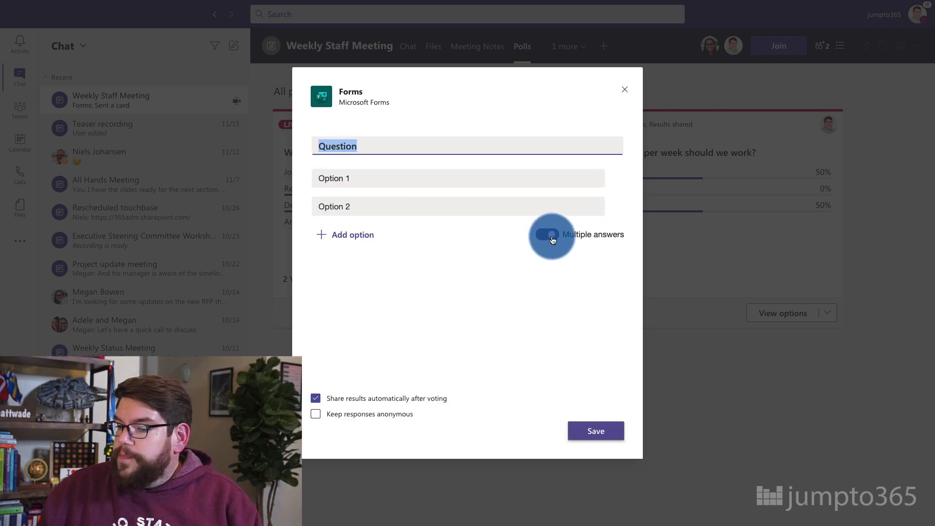
{"action": "left_click", "coordinate": [397, 143]}
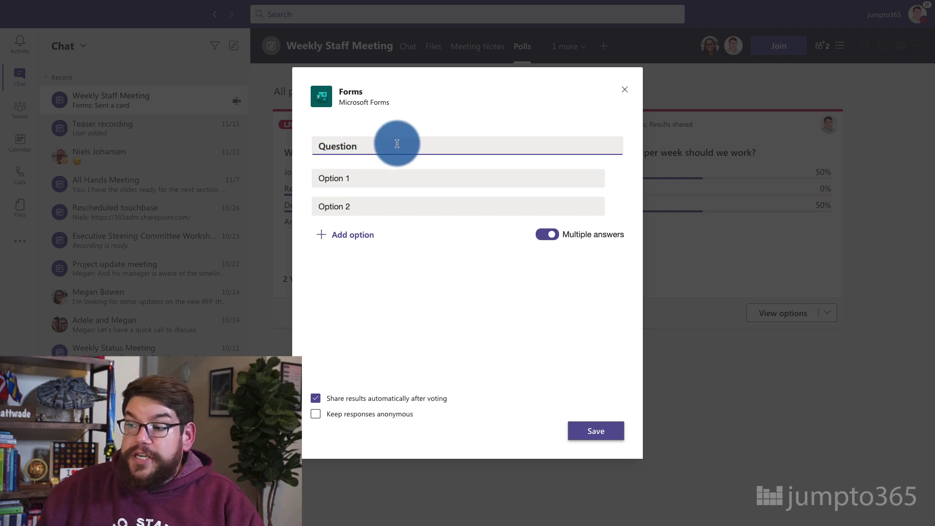
{"action": "double_click", "coordinate": [397, 144]}
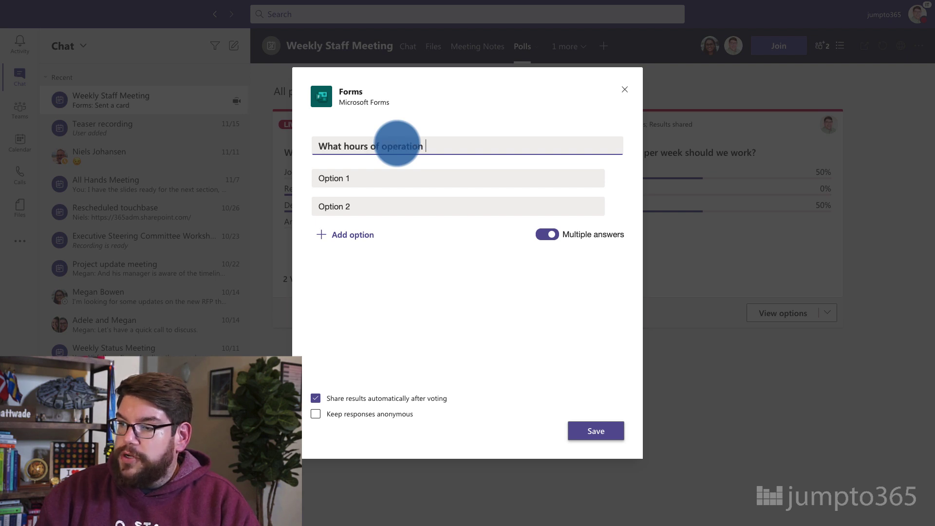
Fill in the answer options 9-5, 8-4 and 10-6, adding a fourth option slot.
{"action": "left_click", "coordinate": [380, 178]}
{"action": "left_click_drag", "start_coordinate": [379, 177], "coordinate": [343, 182]}
{"action": "triple_click", "coordinate": [380, 176]}
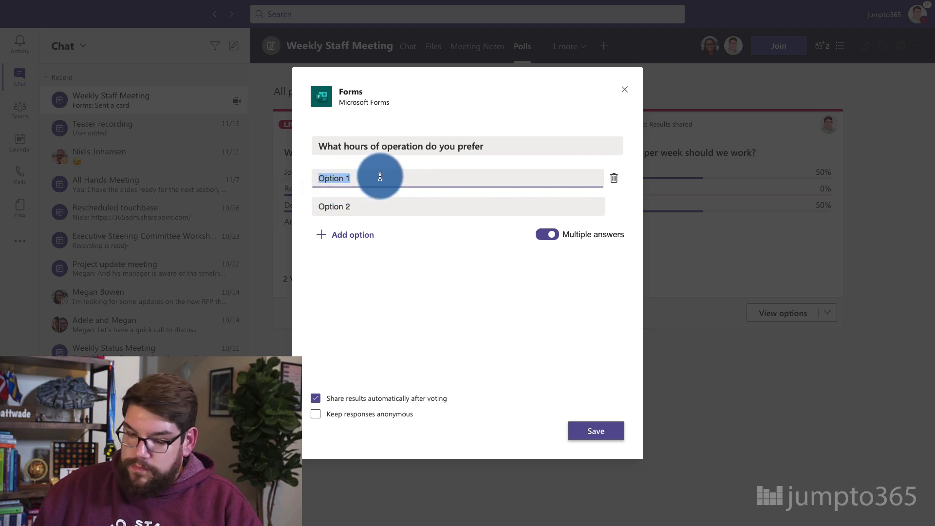
{"action": "triple_click", "coordinate": [381, 202]}
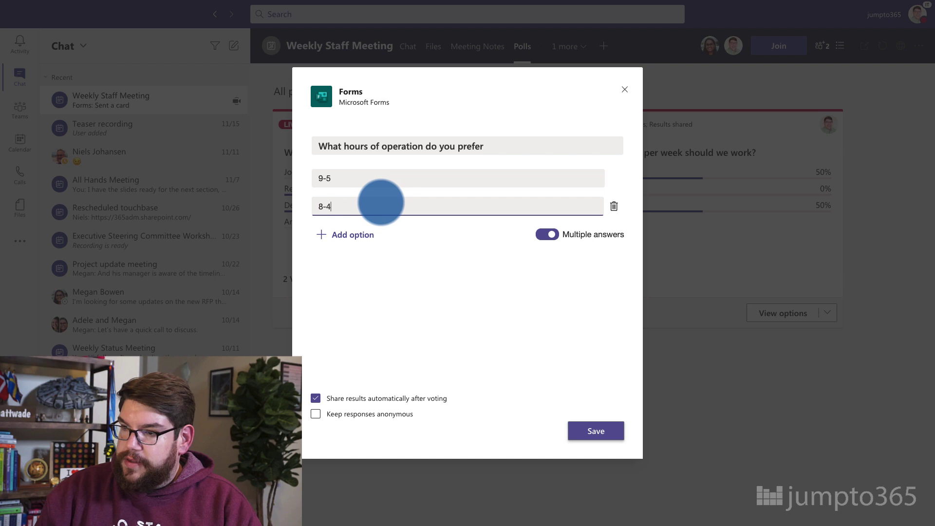
{"action": "left_click", "coordinate": [372, 235]}
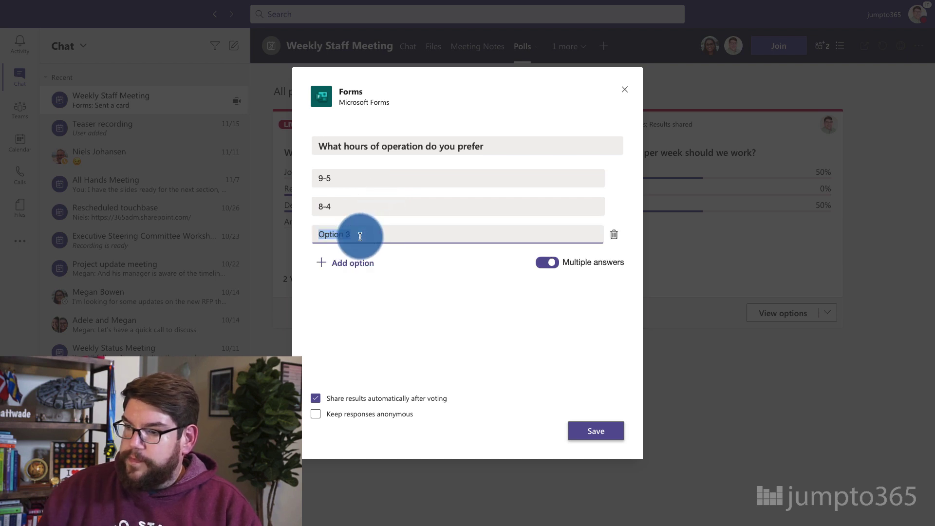
{"action": "type", "text": "10-6"}
{"action": "left_click", "coordinate": [345, 262]}
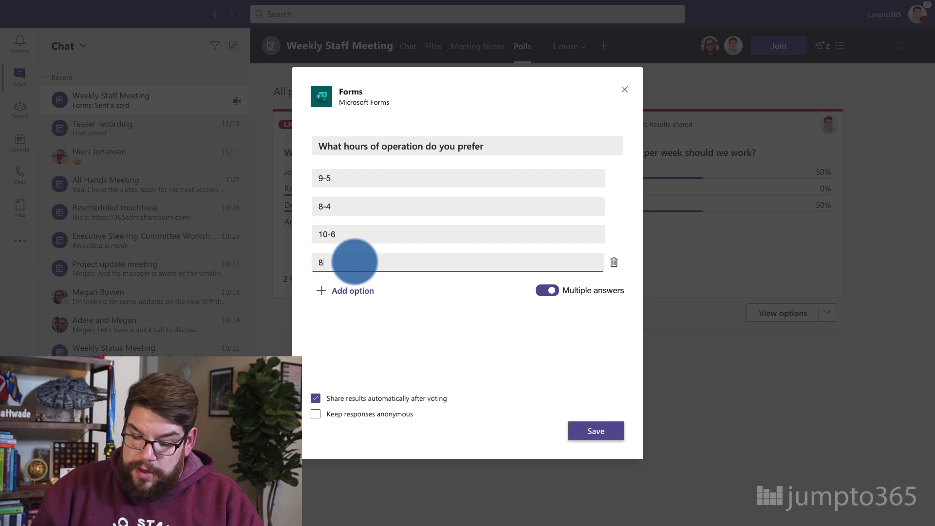